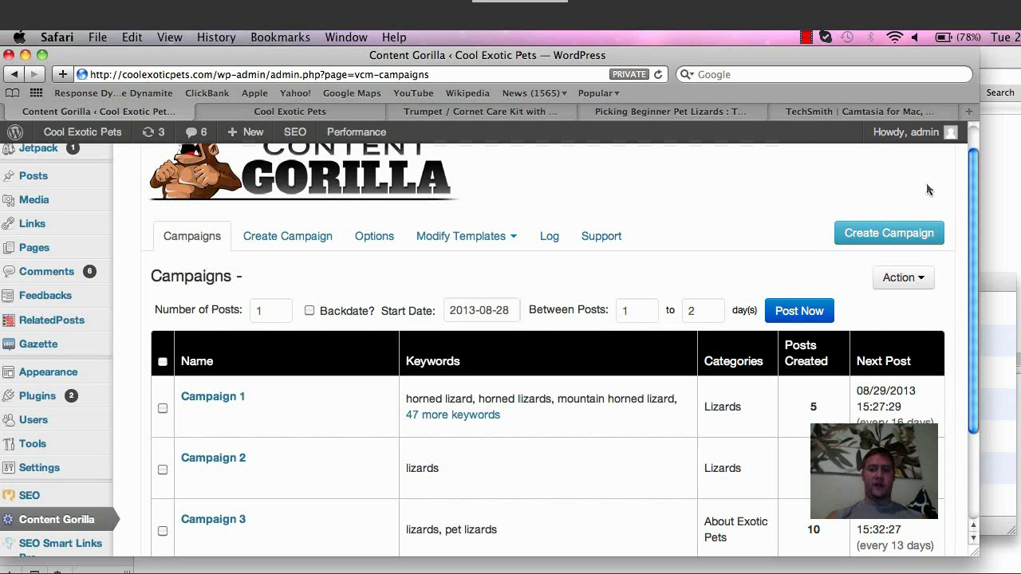
Open the Options page to view General settings like posts published and affiliate link cloaking
drag(973, 210, 975, 187)
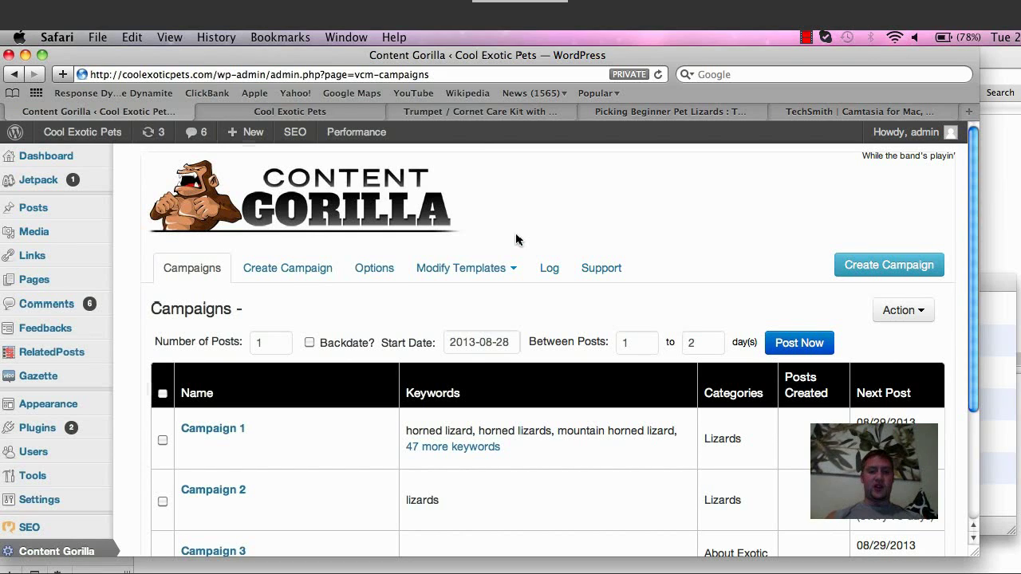
click(373, 270)
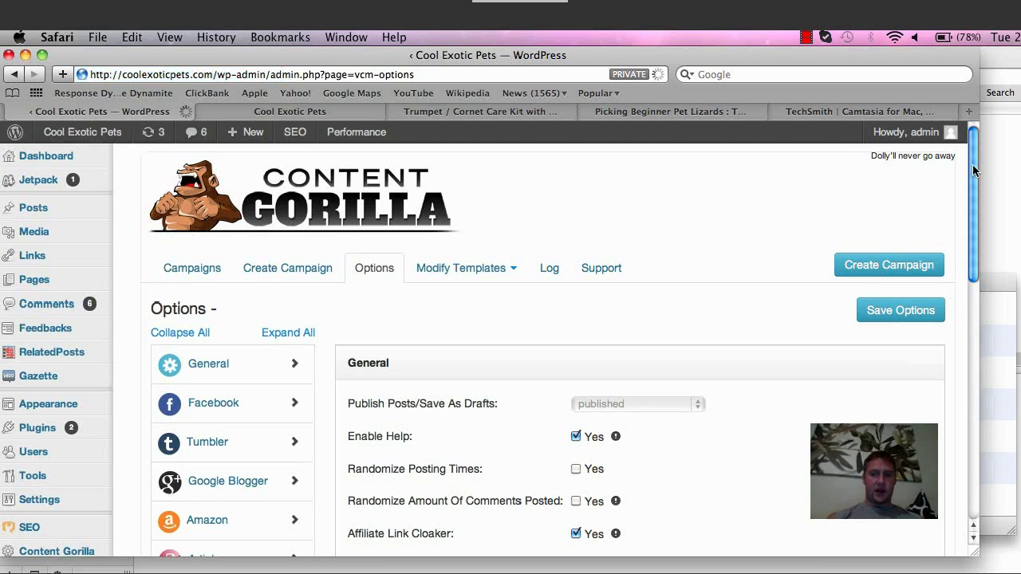
Review the Facebook, Tumbler and Amazon affiliate connection settings in the options list
scroll(973, 199, down, 4)
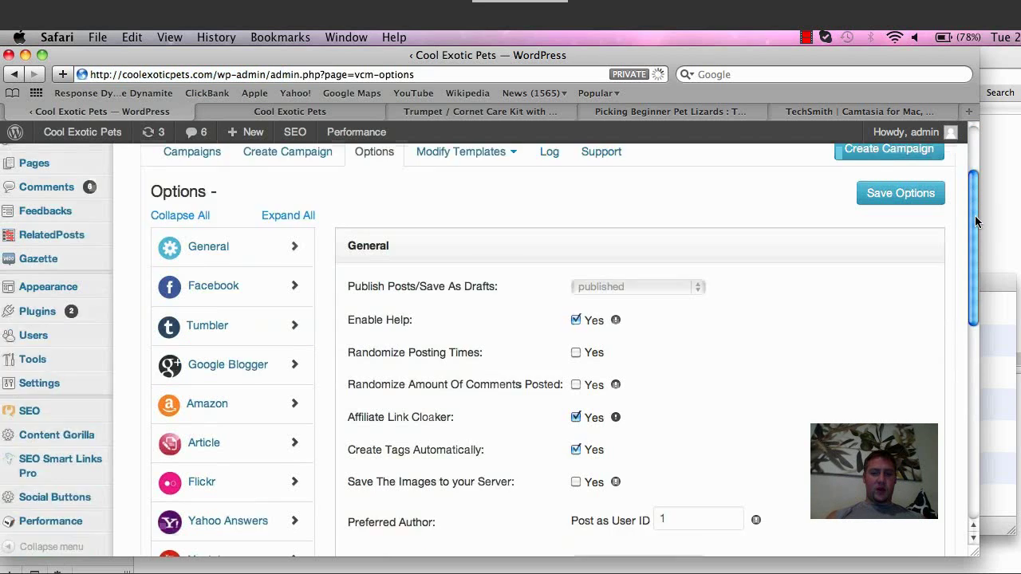
click(221, 273)
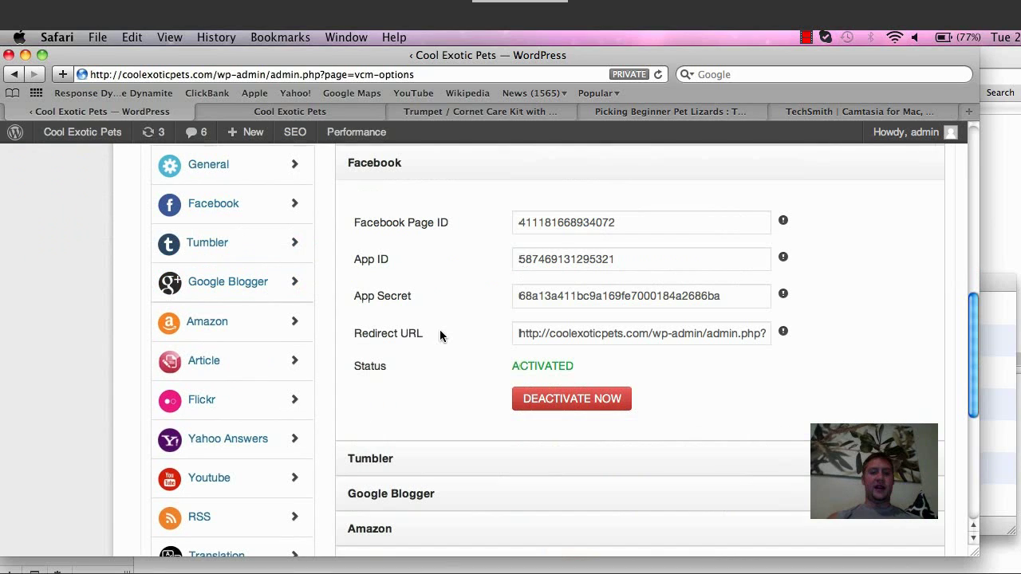
click(226, 247)
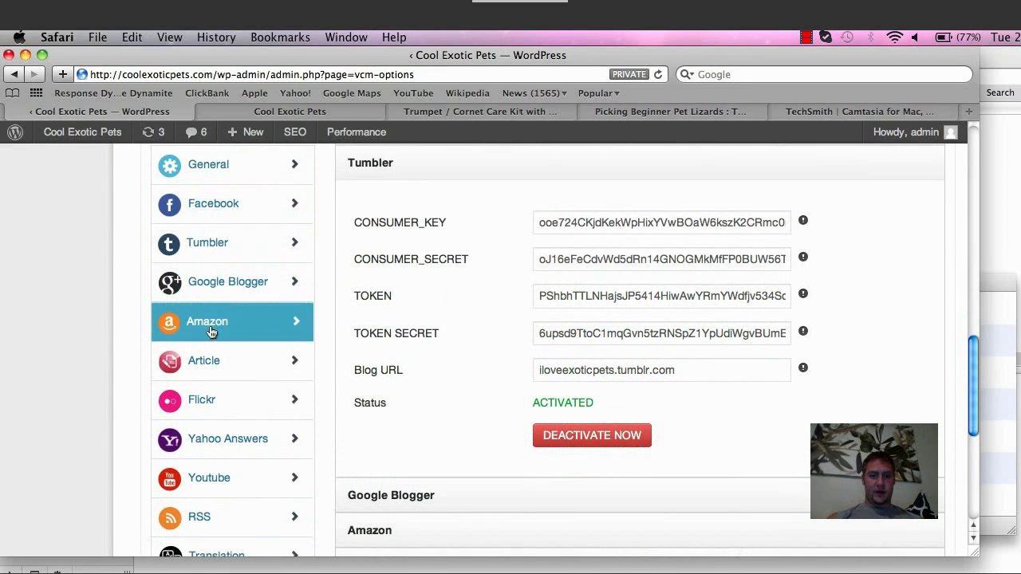
click(210, 321)
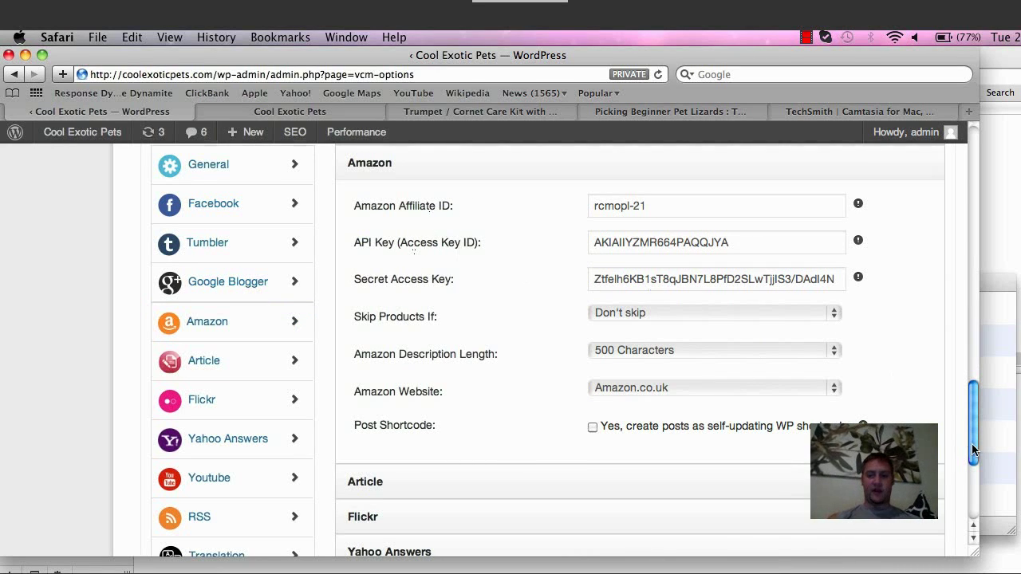
Open the Create Campaign form, prefilled with the name Campaign 4
drag(972, 446, 972, 189)
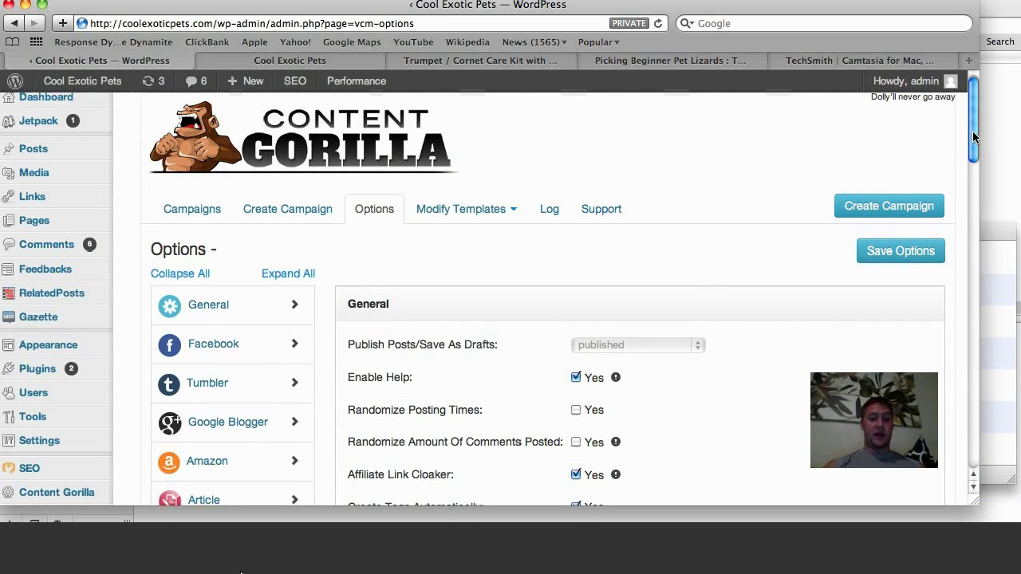
drag(973, 132, 976, 161)
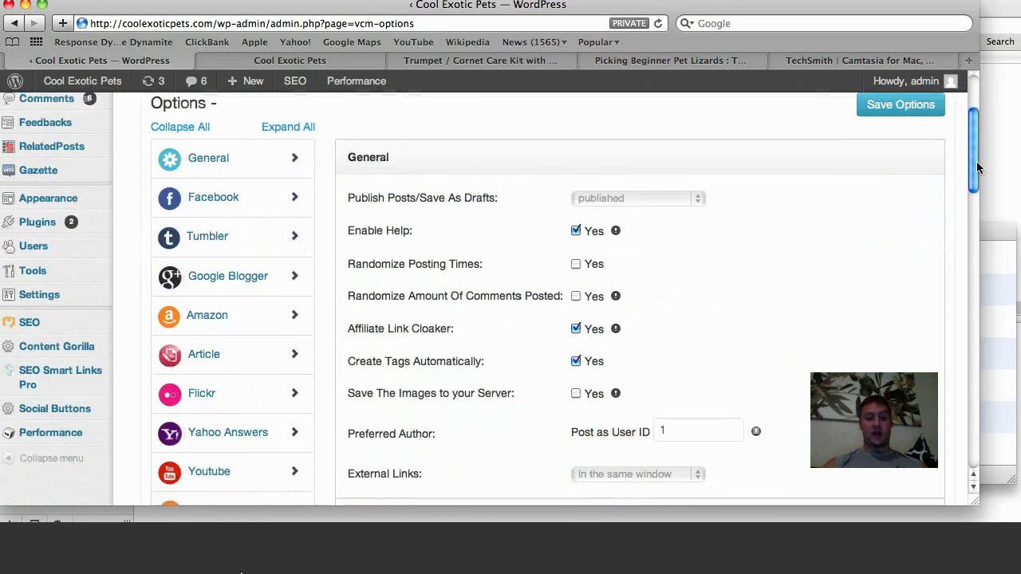
click(287, 217)
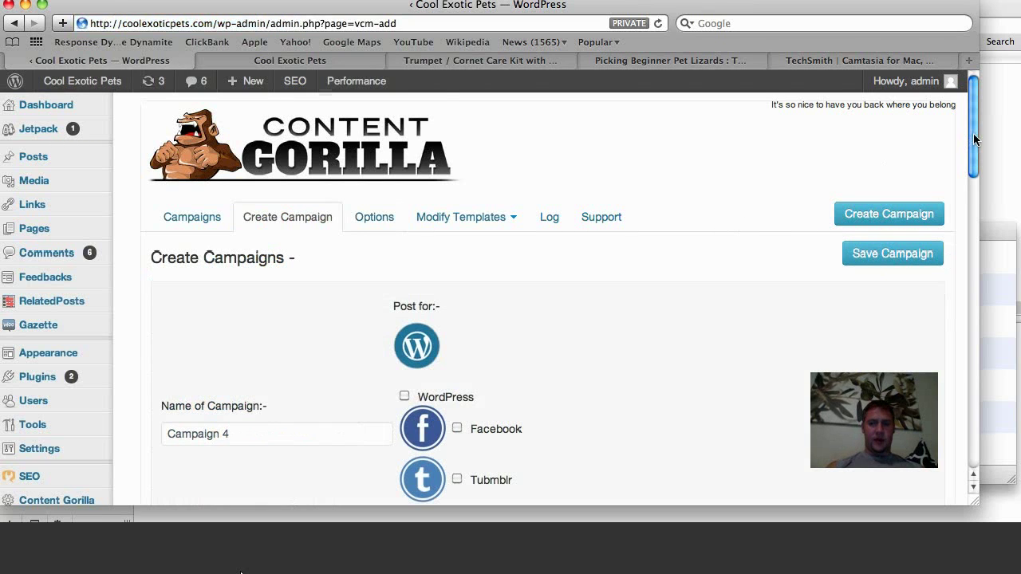
drag(974, 140, 972, 164)
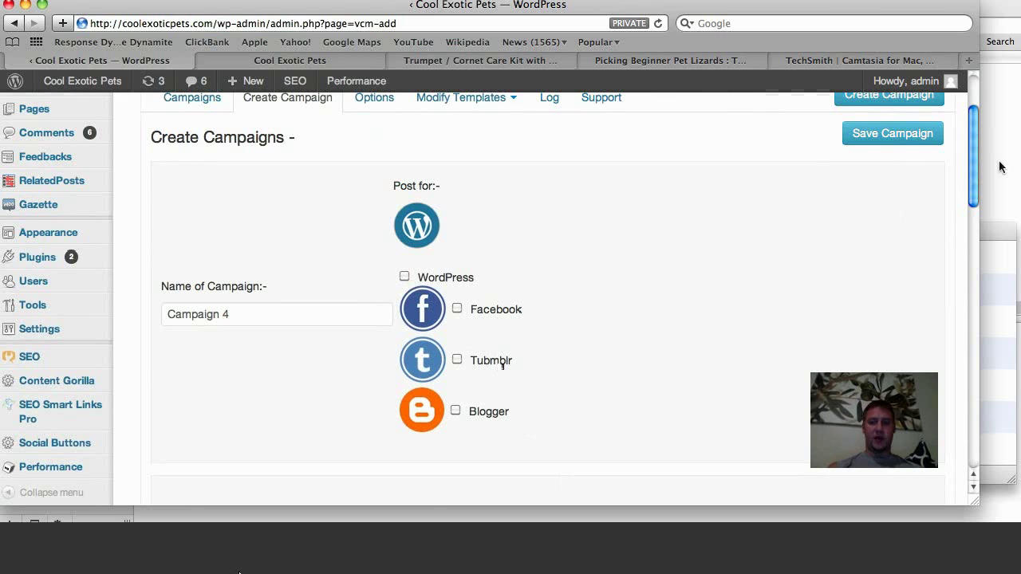
drag(974, 151, 970, 204)
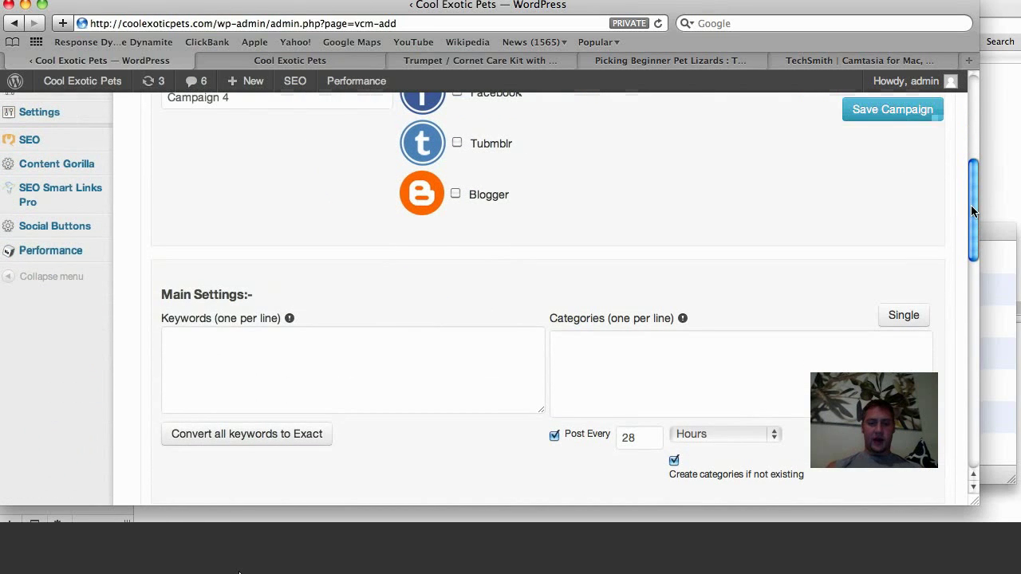
click(268, 381)
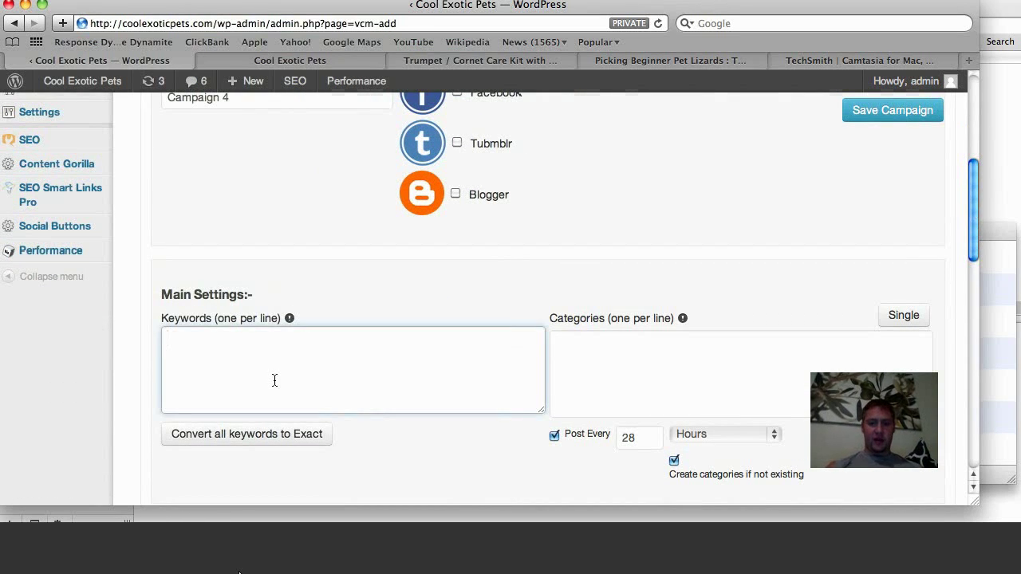
click(614, 365)
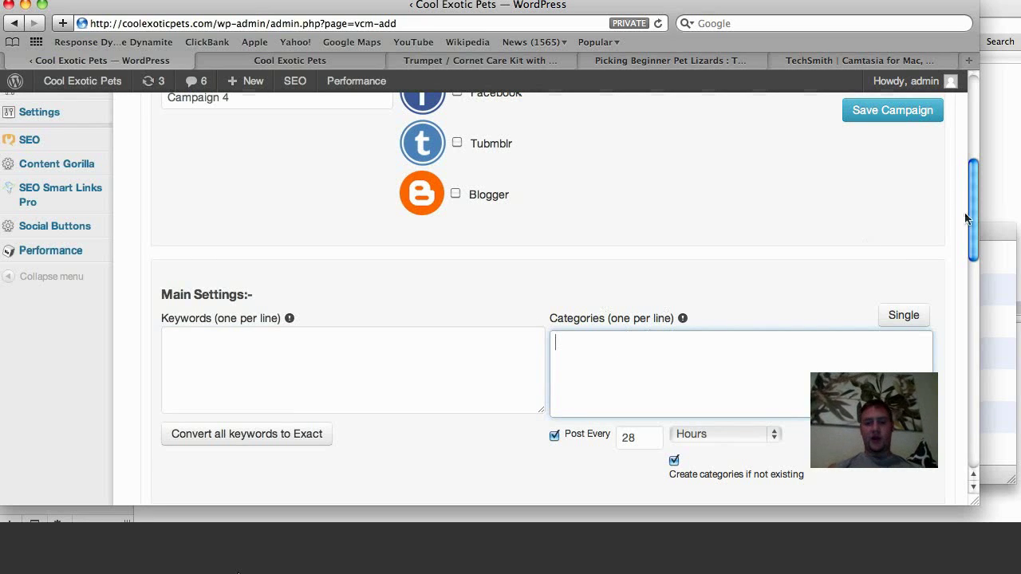
scroll(970, 185, down, 3)
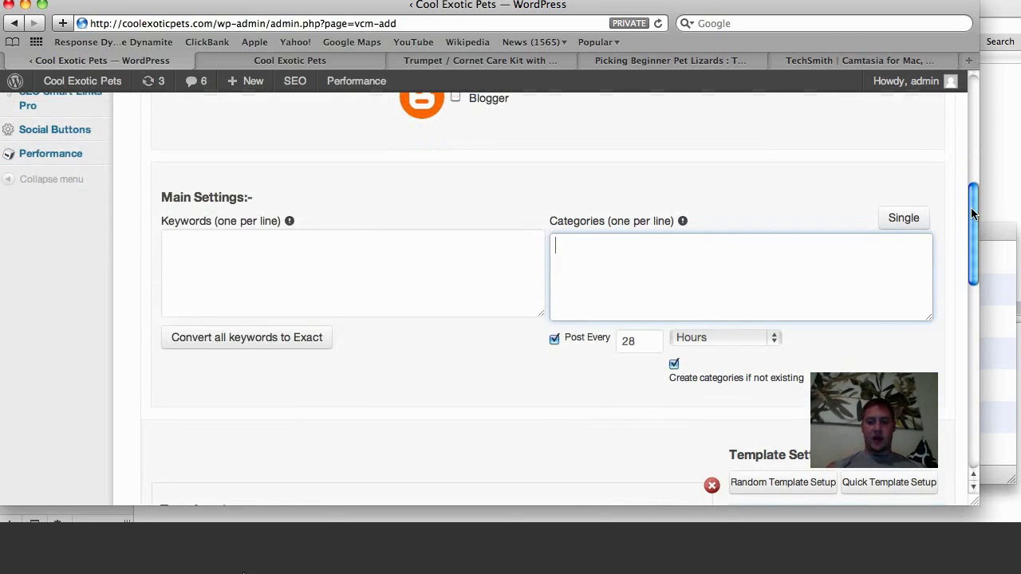
click(721, 344)
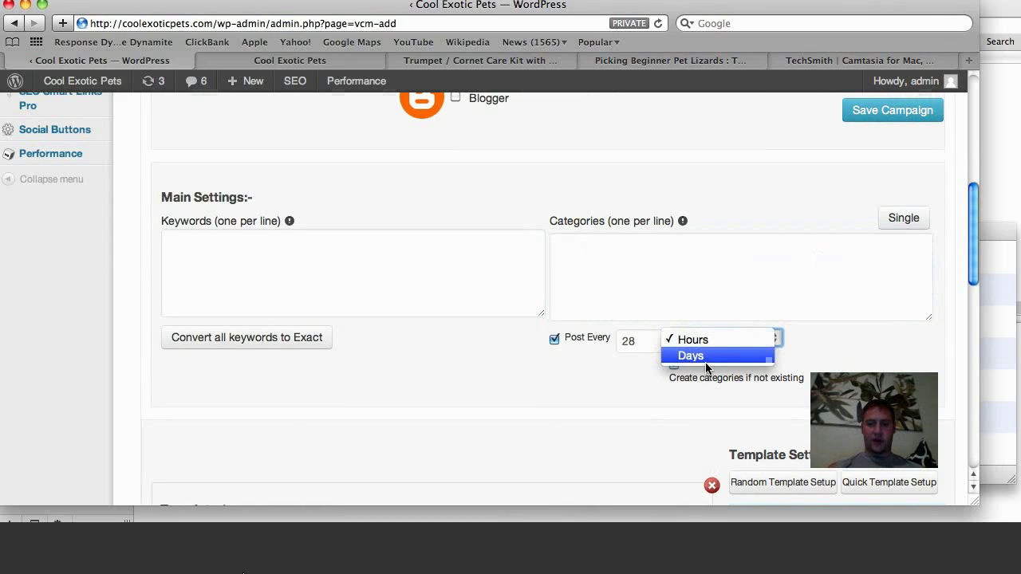
click(870, 360)
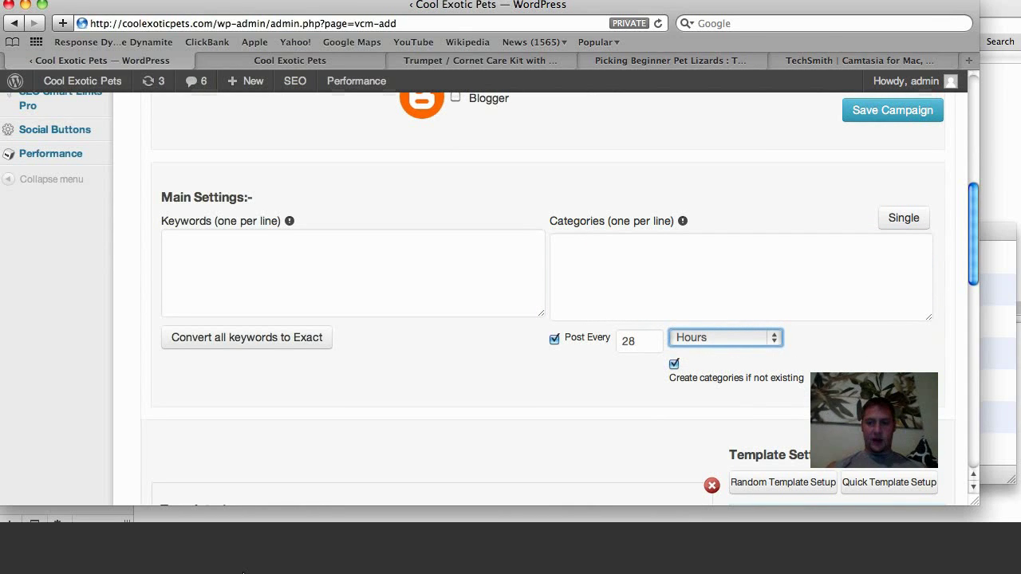
drag(974, 221, 969, 287)
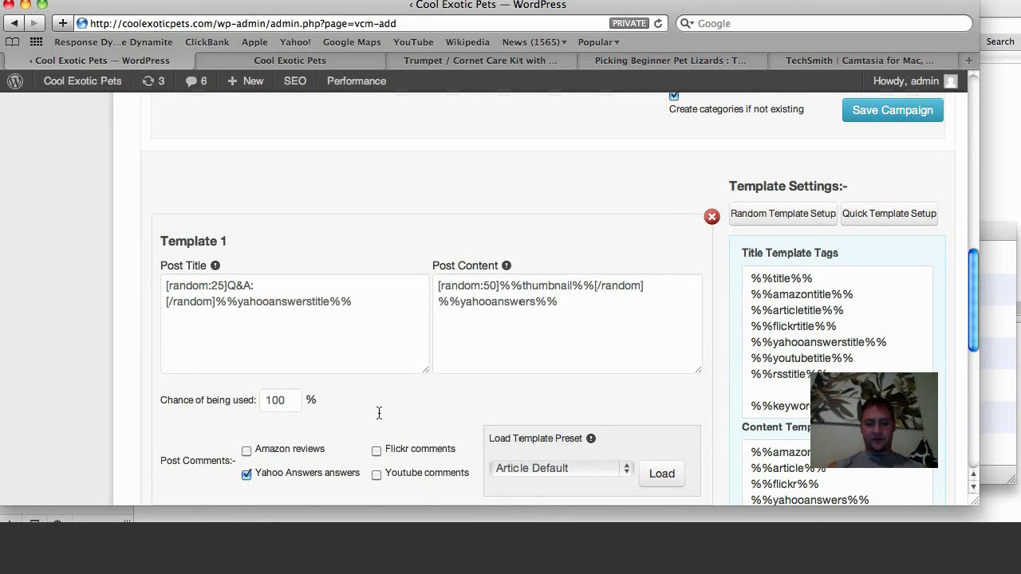
scroll(974, 290, down, 1)
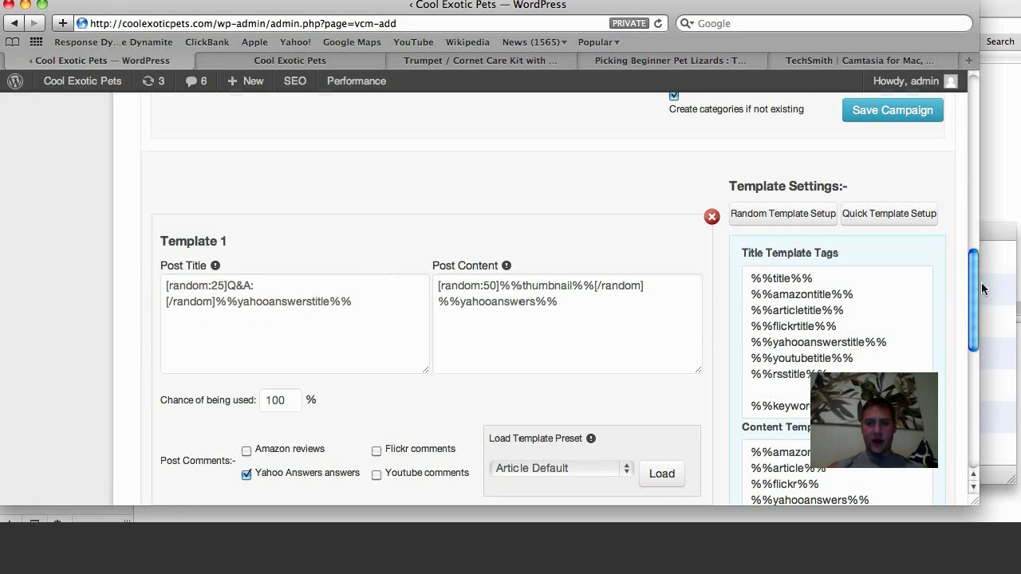
drag(974, 285, 974, 290)
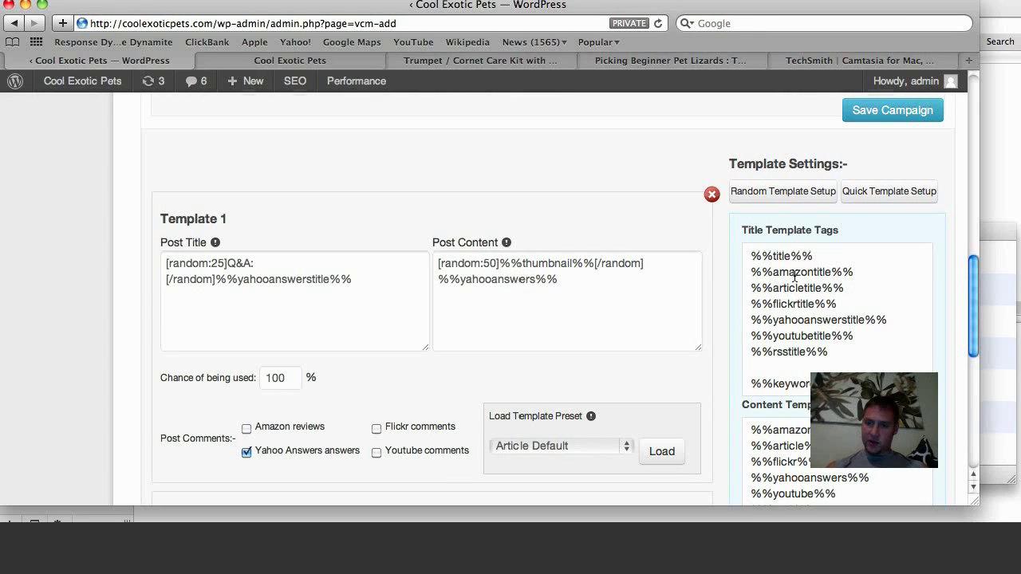
drag(844, 288, 756, 295)
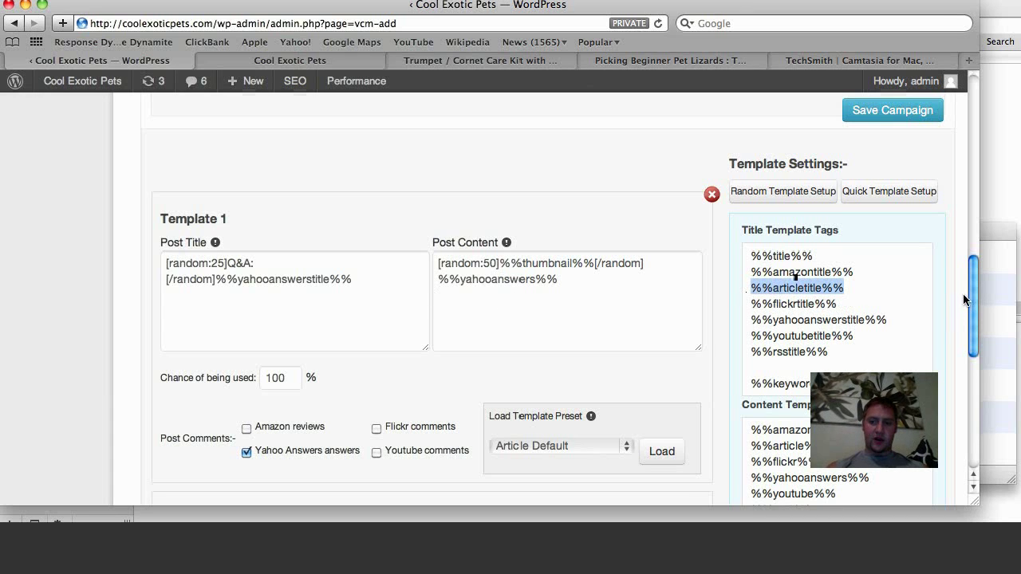
drag(969, 297, 974, 134)
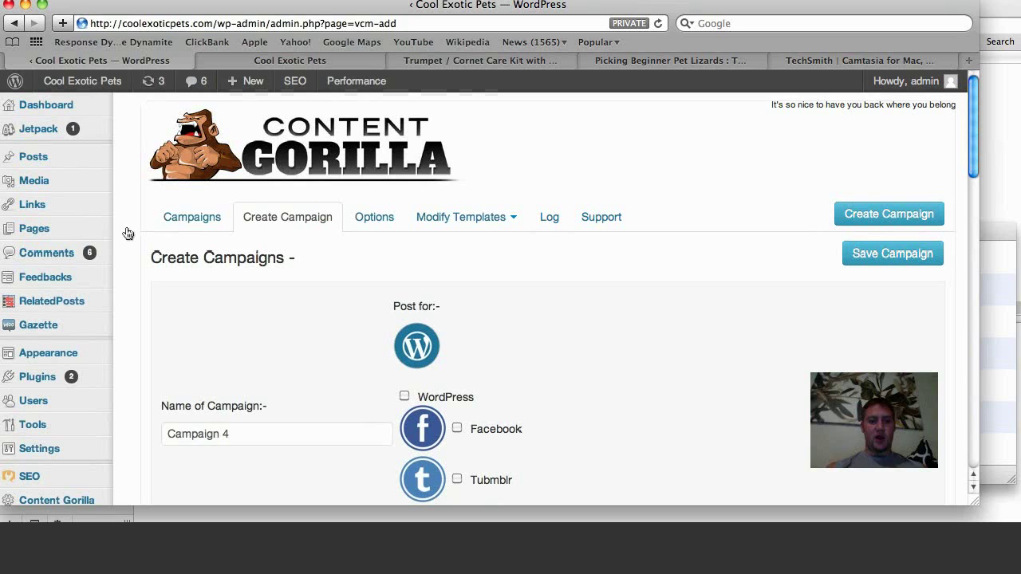
Go back to the campaign list and open Campaign 1 for editing
click(192, 219)
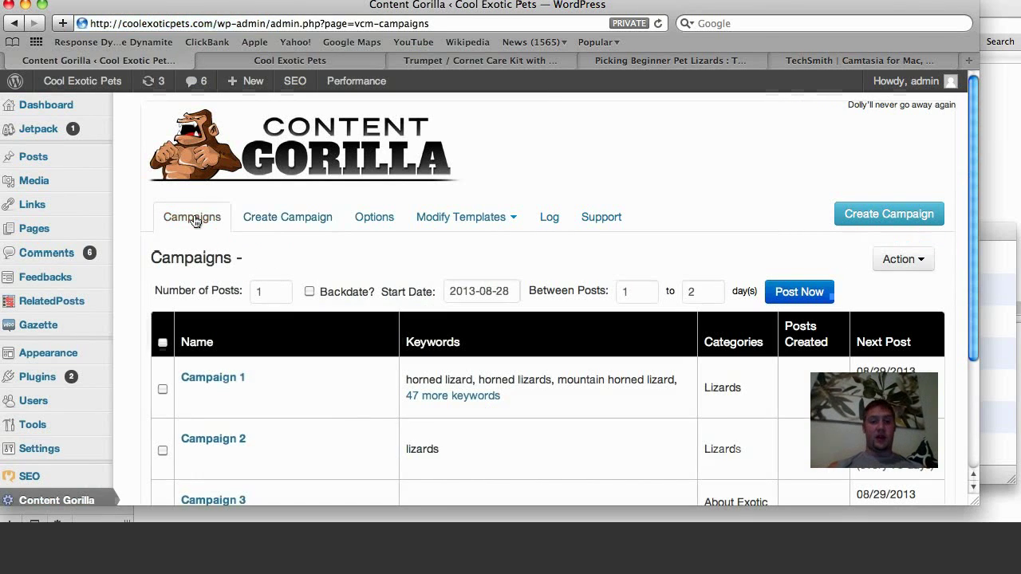
drag(970, 121, 971, 166)
mouse_move(287, 319)
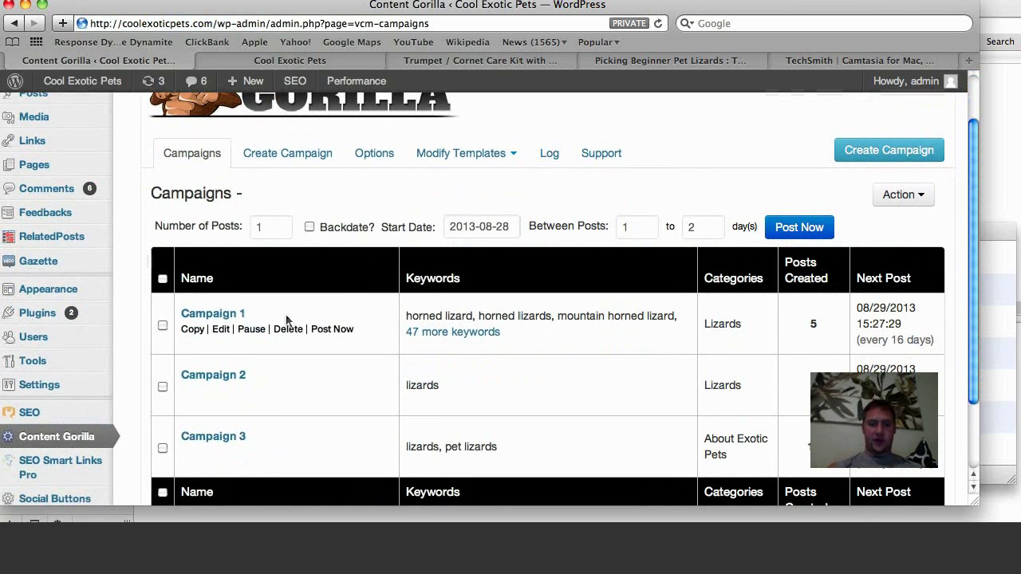
click(221, 330)
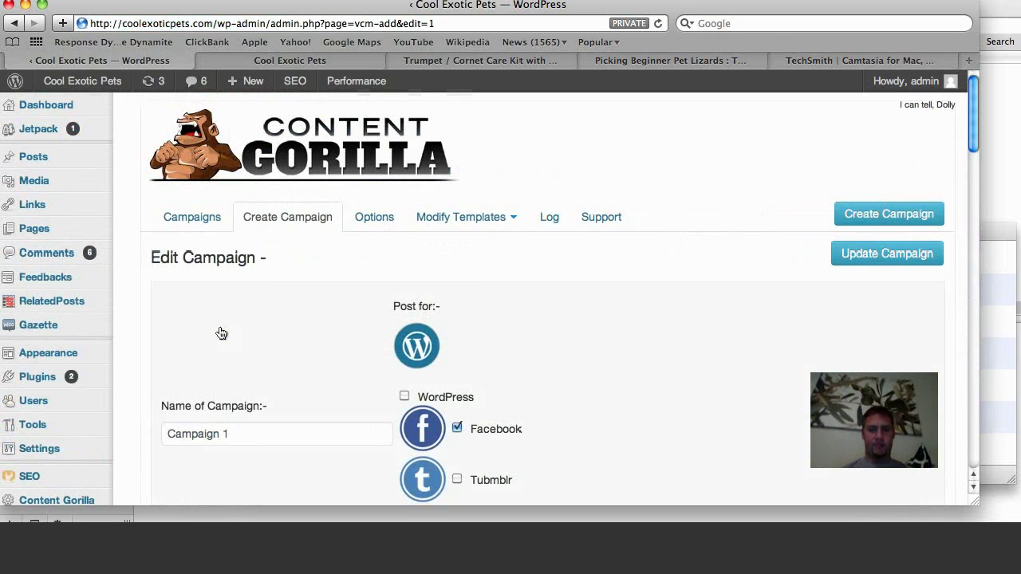
scroll(974, 172, down, 10)
scroll(974, 188, down, 1)
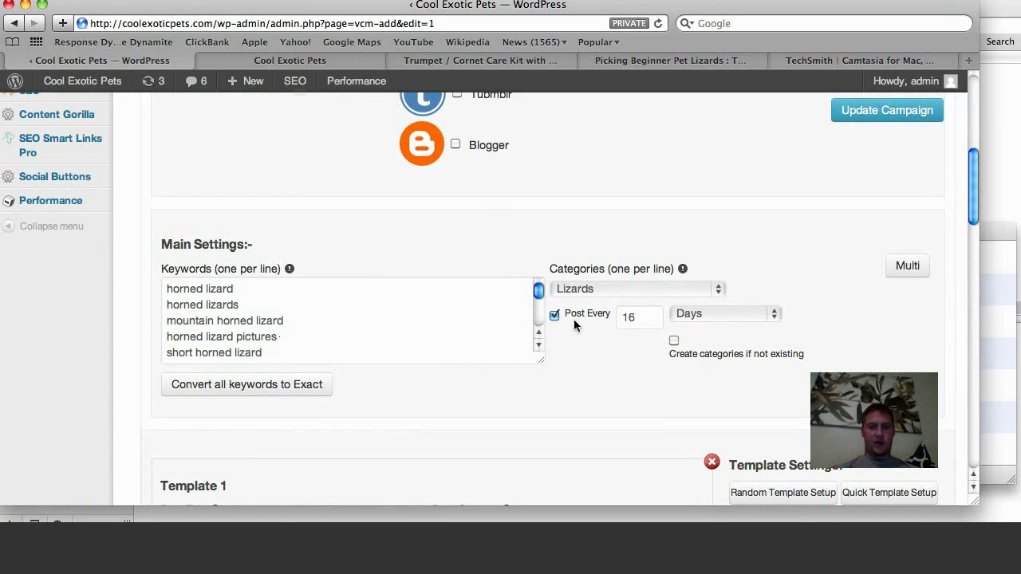
click(587, 292)
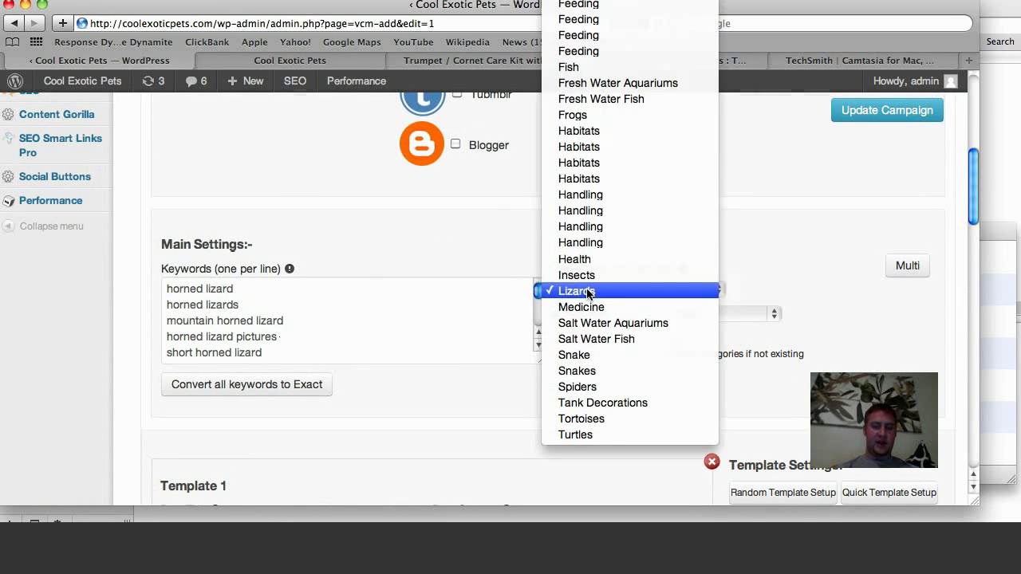
click(767, 269)
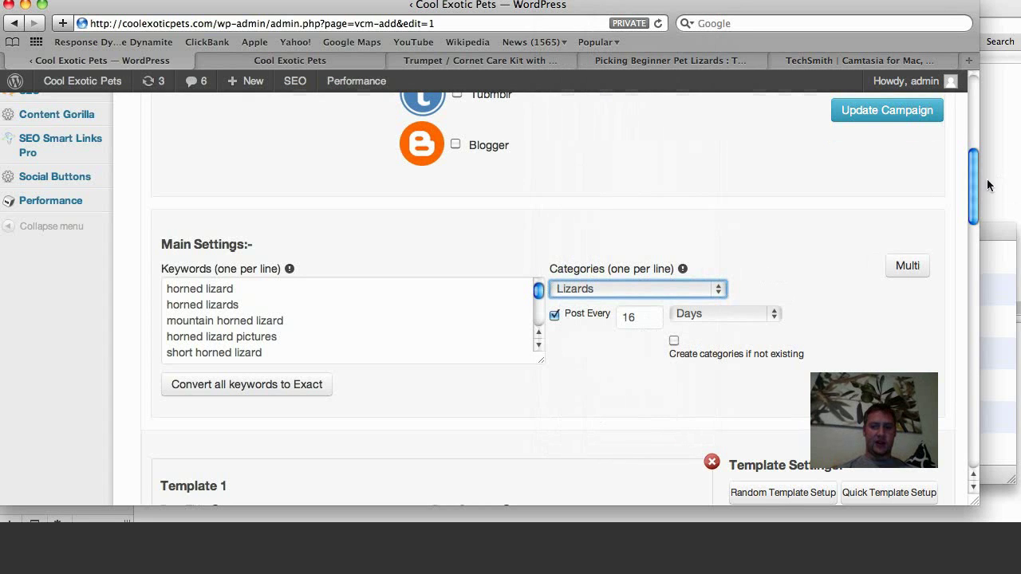
drag(971, 183, 977, 244)
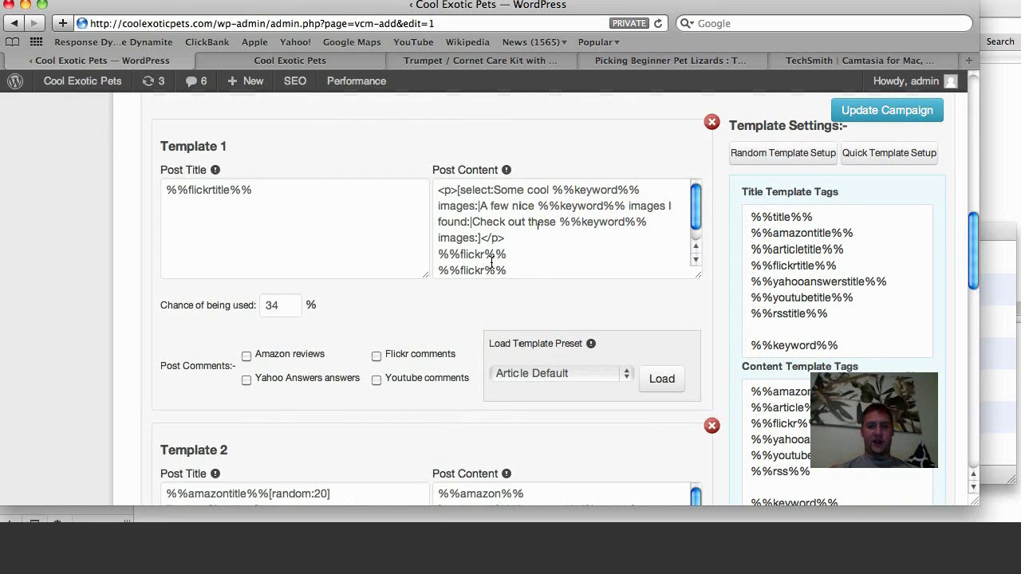
drag(972, 242, 985, 392)
click(201, 328)
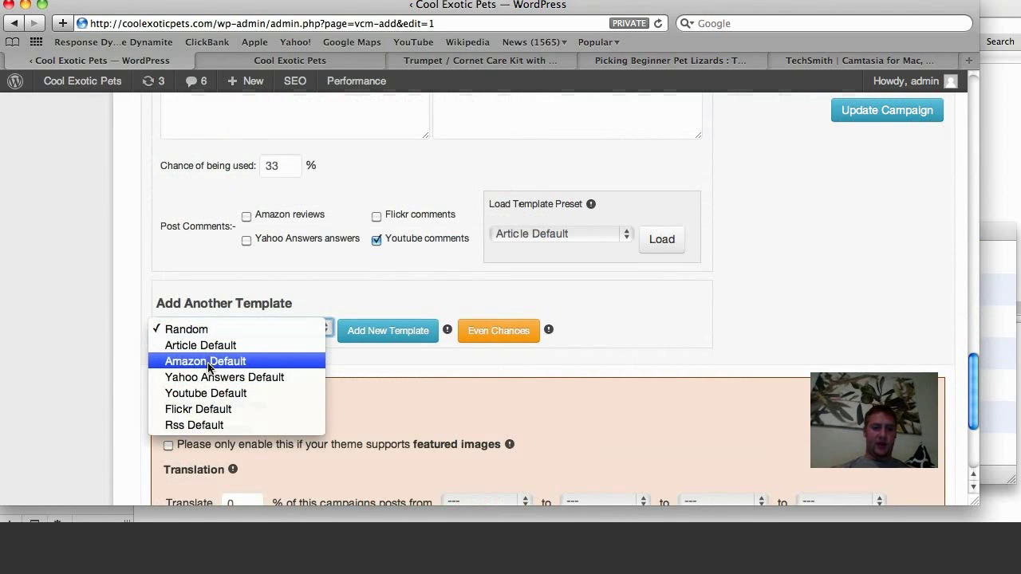
click(796, 327)
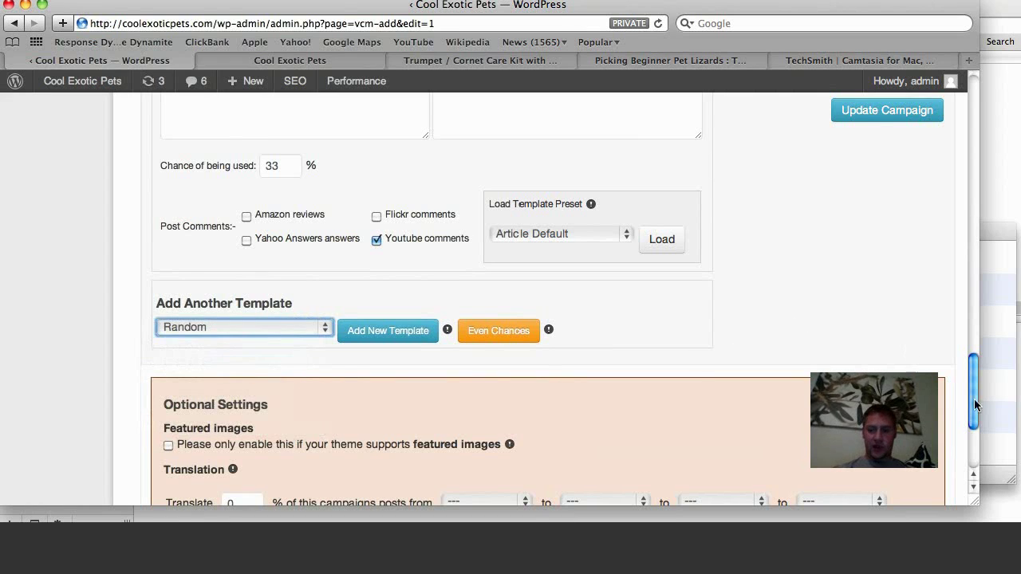
drag(977, 407, 996, 114)
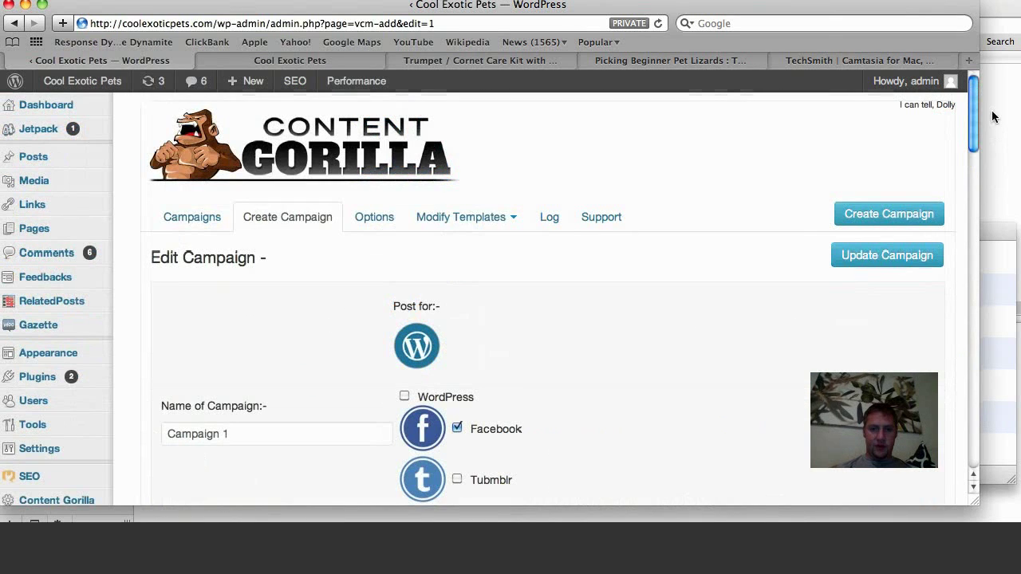
Browse the Post Template Presets page under Modify Templates
click(518, 220)
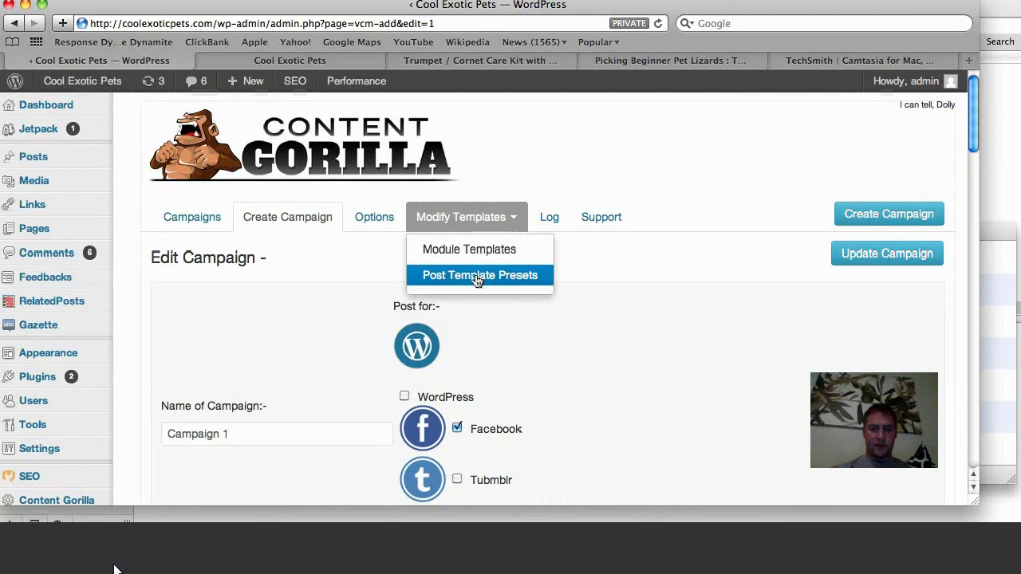
click(478, 274)
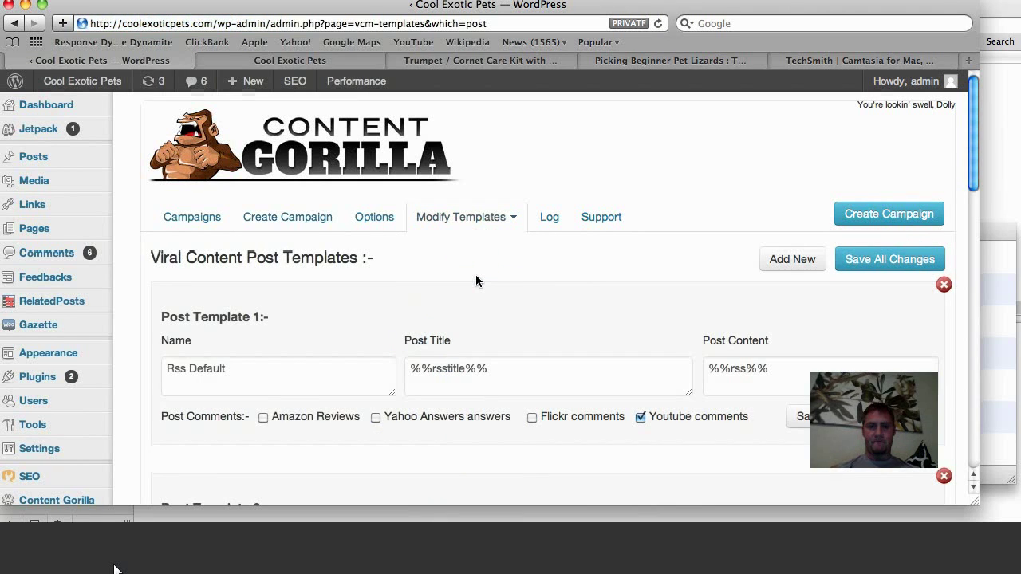
drag(973, 130, 867, 253)
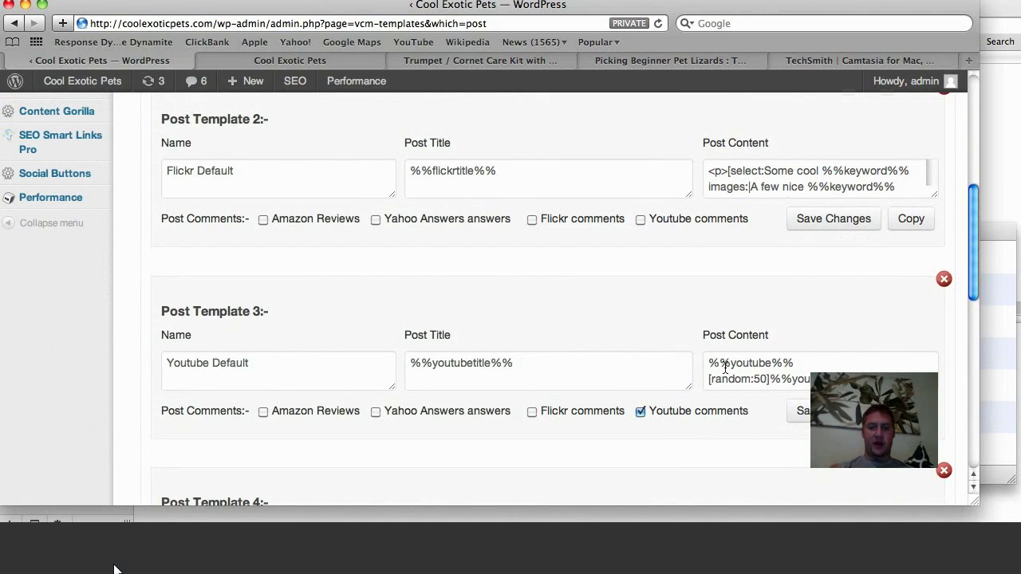
drag(971, 269, 971, 139)
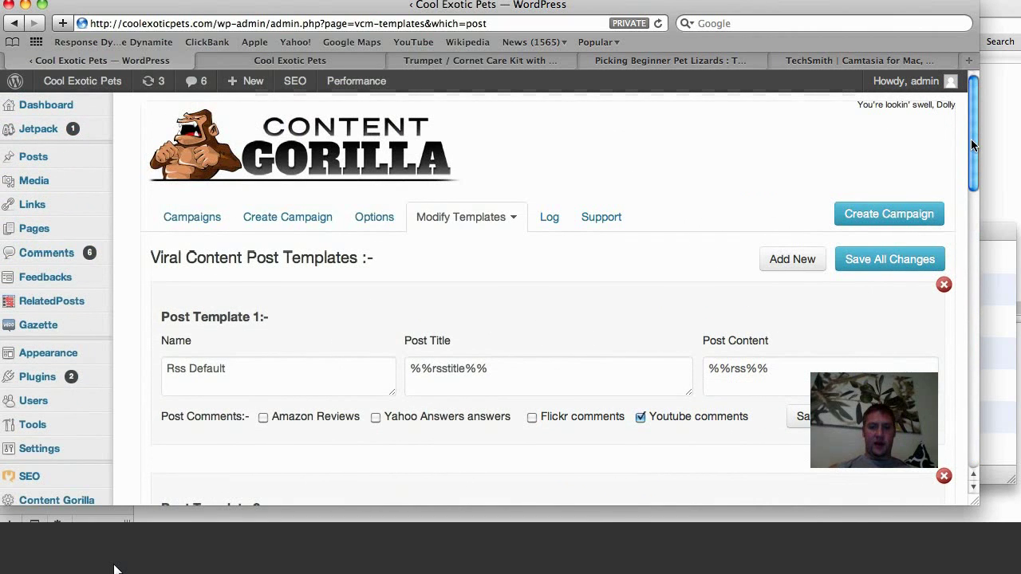
Open Module Templates and scroll to the Amazon, Article and Flickr module templates with their tags
click(478, 220)
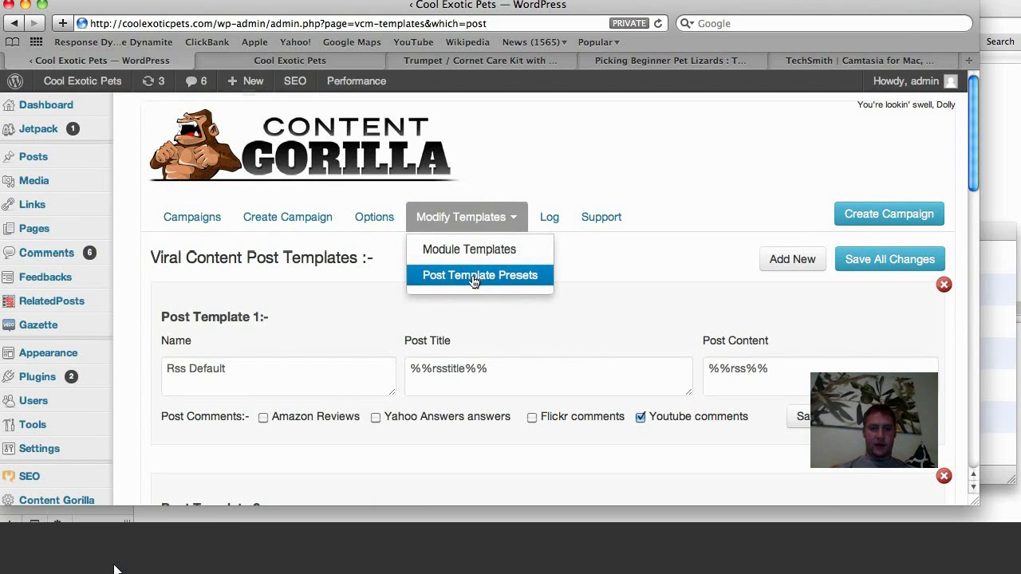
click(475, 249)
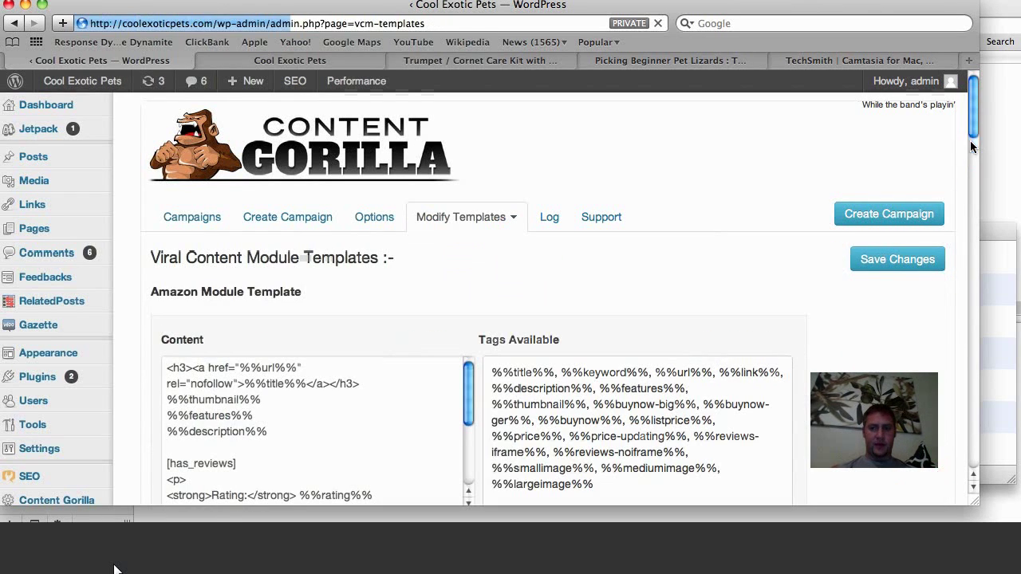
scroll(971, 145, down, 5)
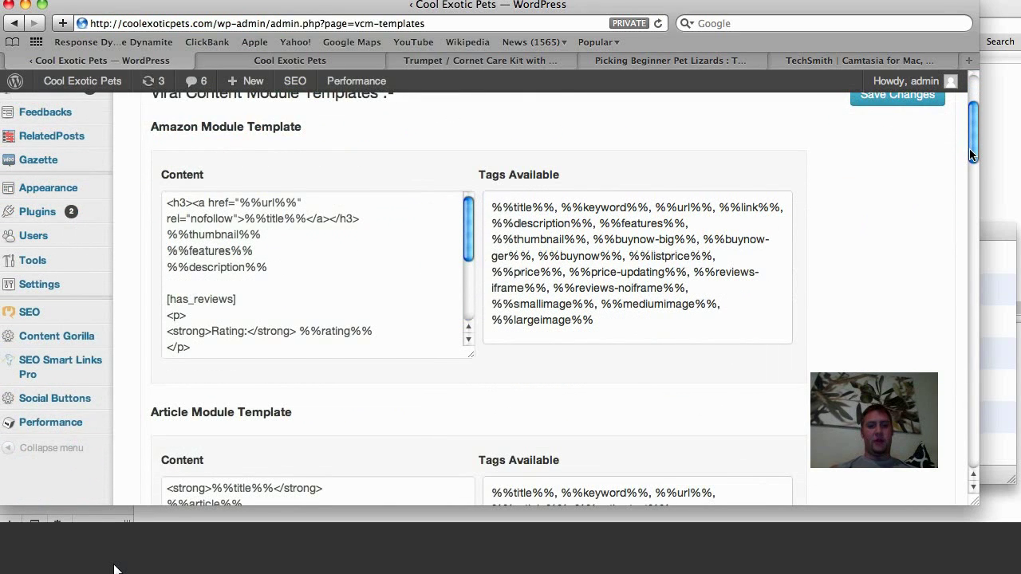
drag(971, 154, 304, 67)
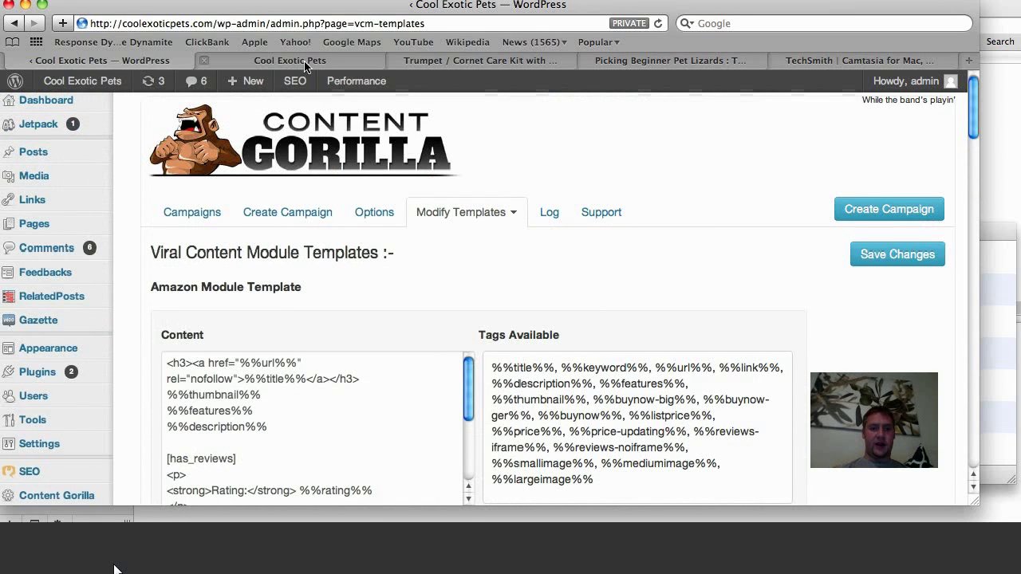
Scroll the Cool Exotic Pets Facebook page to see its auto-shared Amazon posts, like the horned lizard print
click(304, 62)
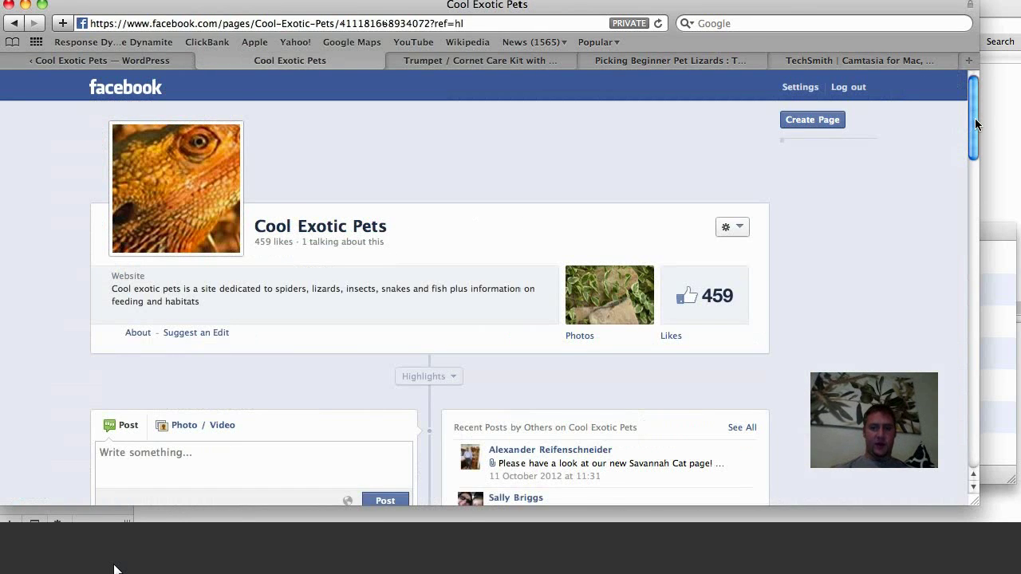
drag(974, 118, 972, 222)
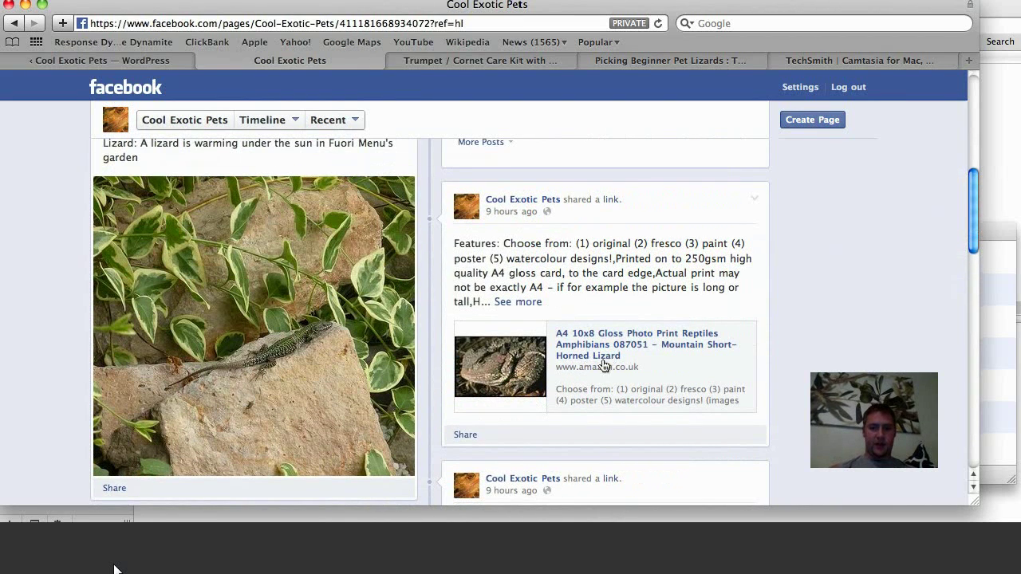
drag(968, 217, 974, 239)
View the Trumpet / Cornet Care Kit post's item list, £10.39 price and Amazon buy link
click(489, 59)
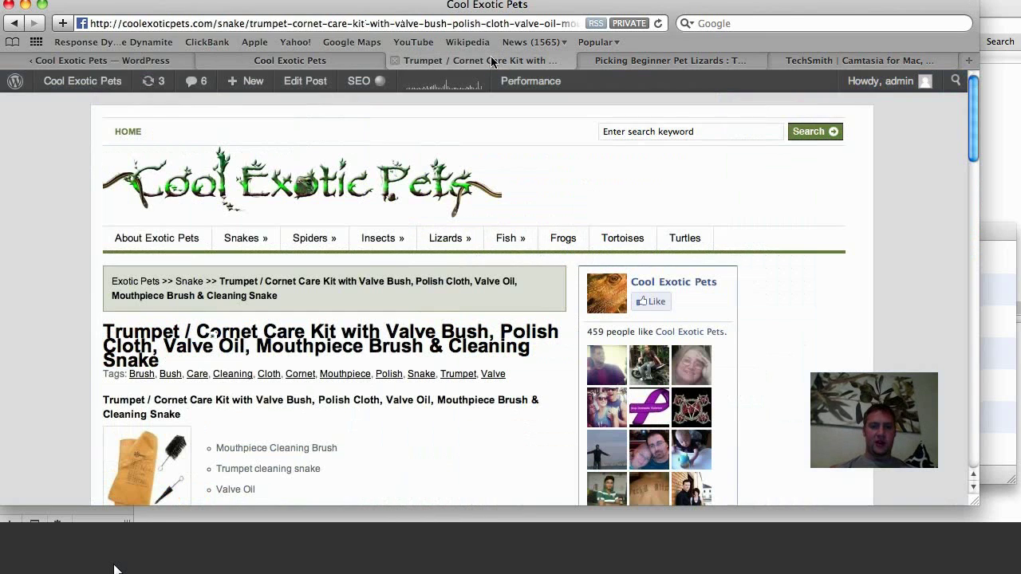
drag(972, 102, 971, 150)
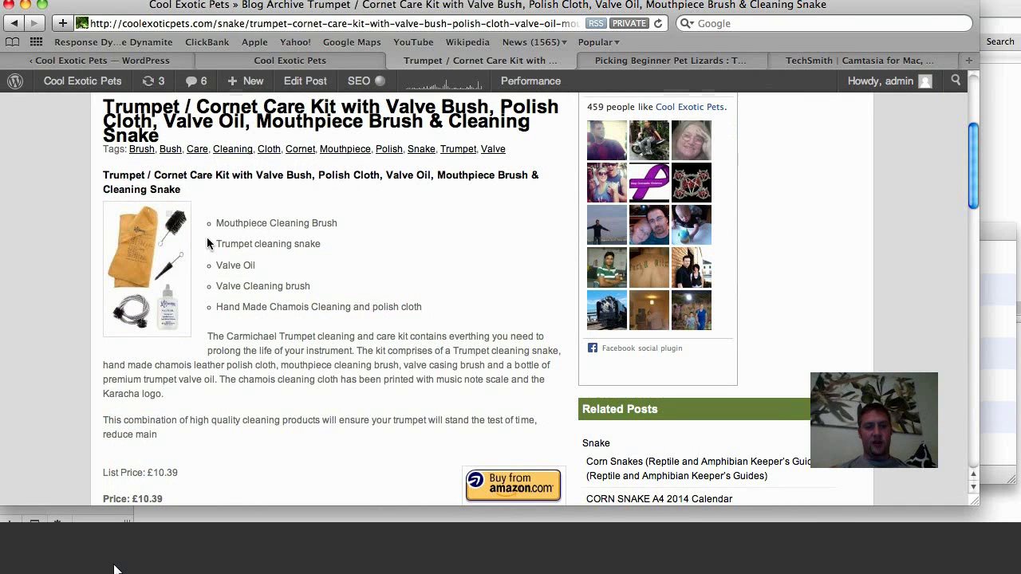
drag(971, 149, 971, 147)
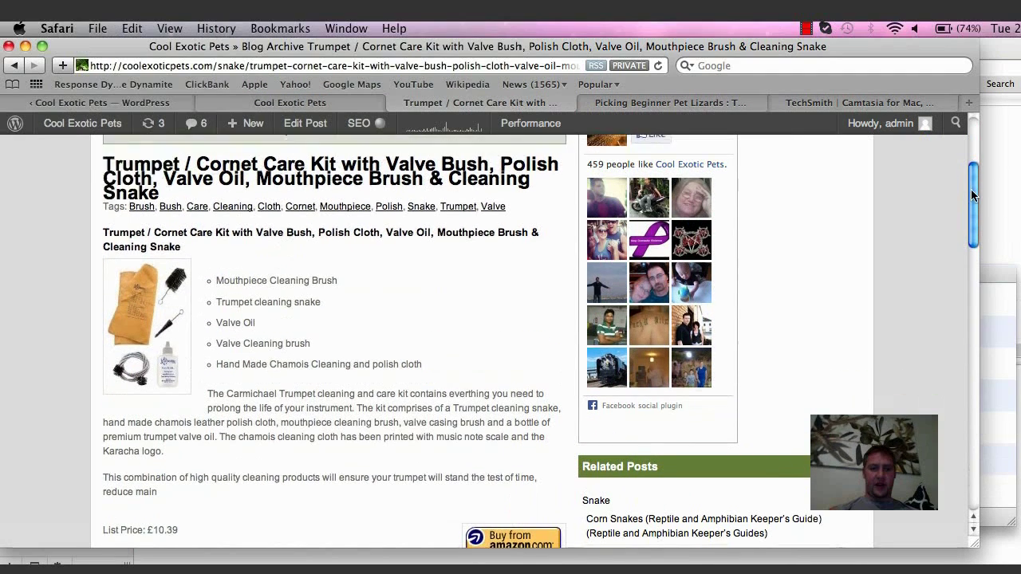
drag(972, 195, 972, 199)
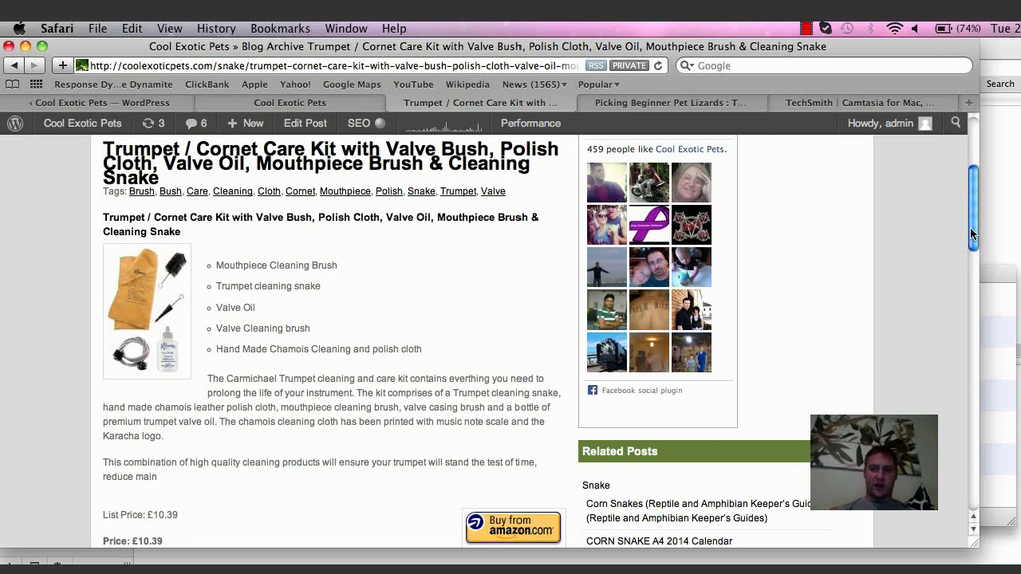
drag(970, 227, 970, 246)
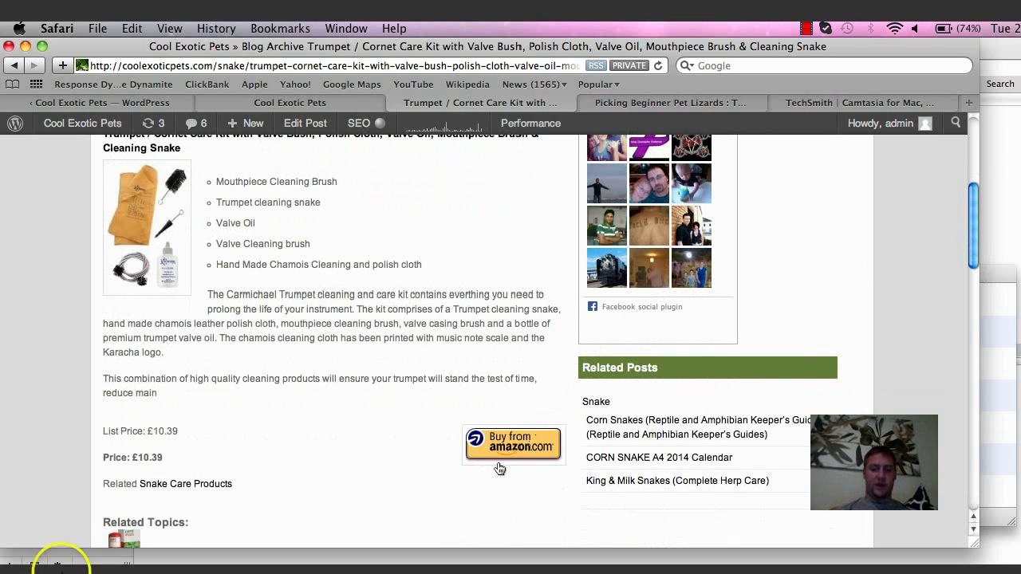
click(16, 549)
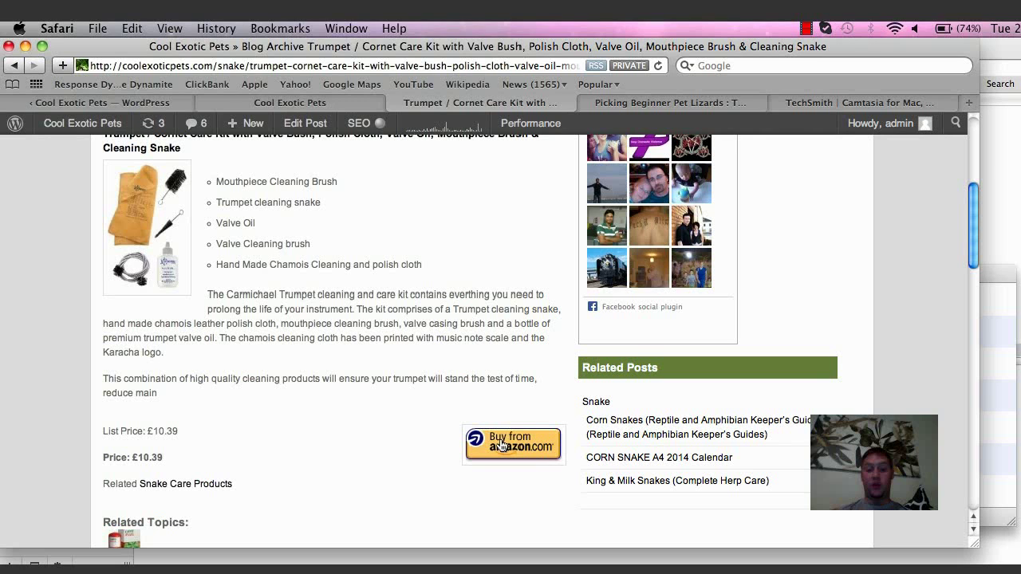
View the Picking Beginner Pet Lizards post, scrolling to Related Topics and back to its YouTube video
click(670, 102)
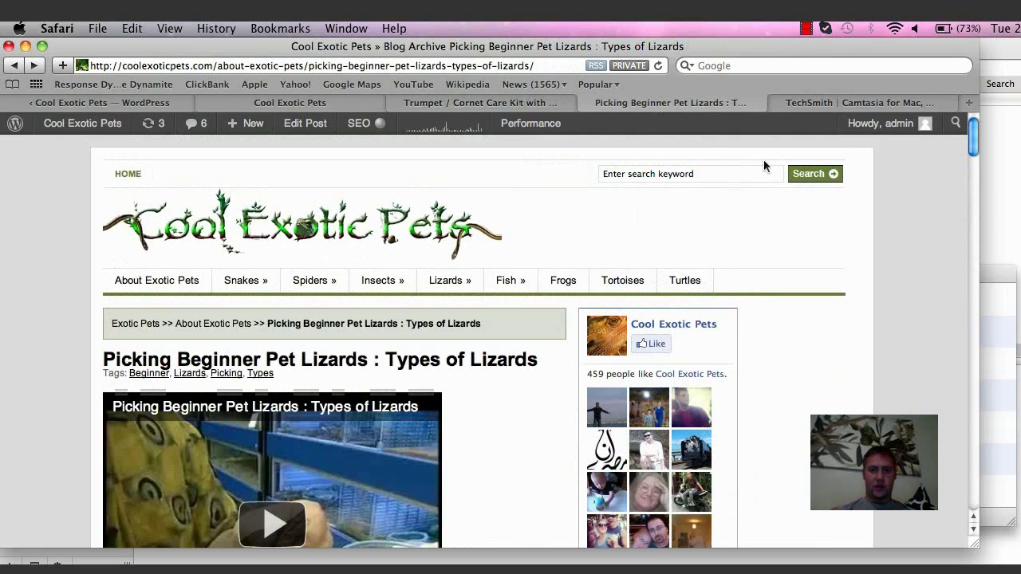
drag(974, 143, 968, 169)
scroll(968, 173, down, 5)
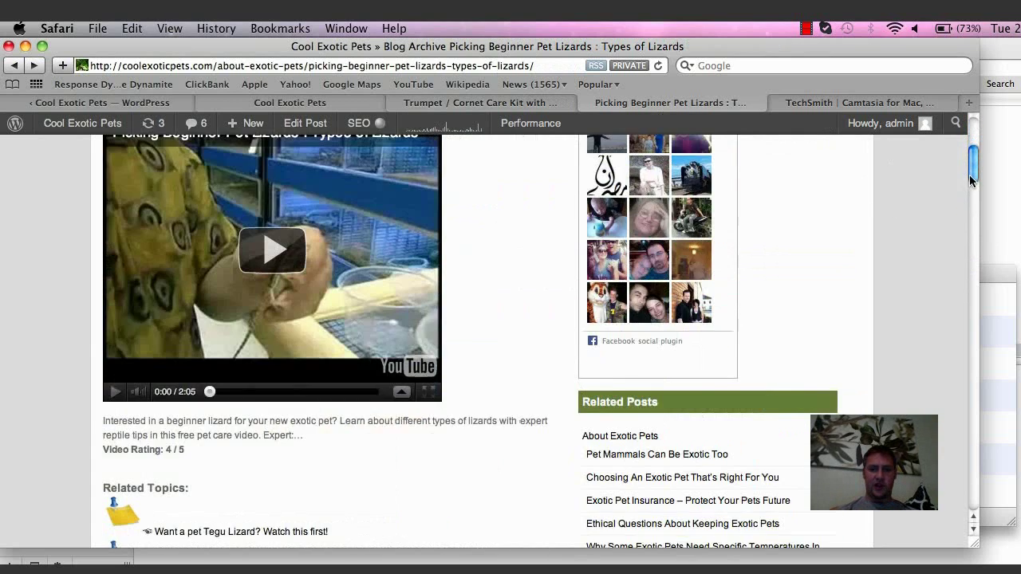
scroll(660, 228, up, 1)
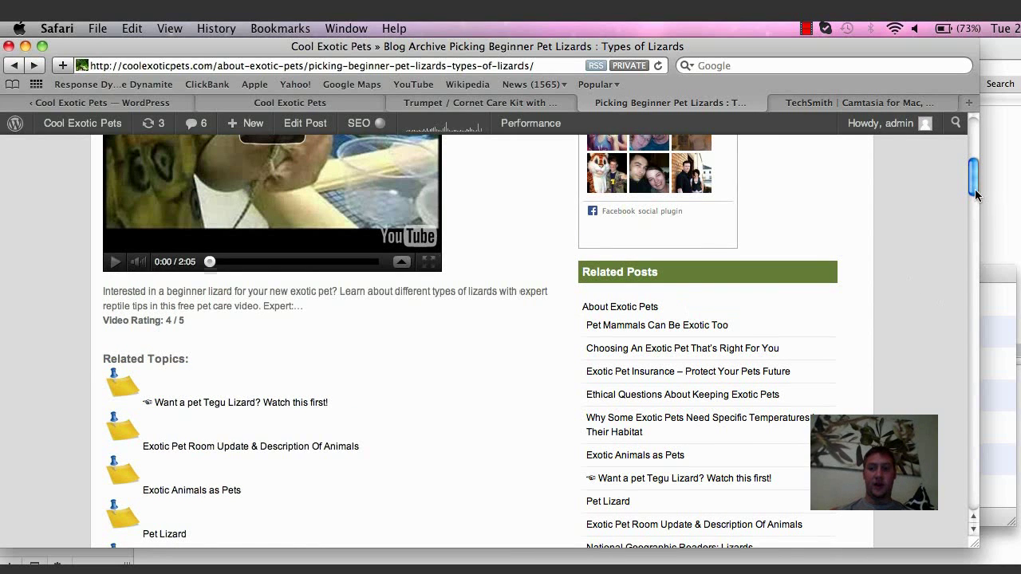
drag(974, 189, 974, 138)
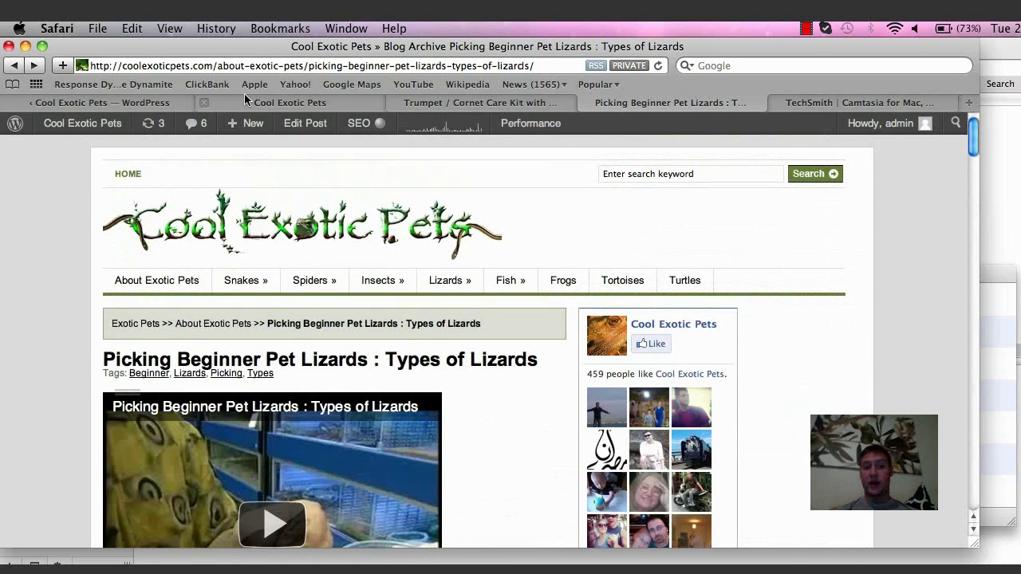
Go back to the Cool Exotic Pets — WordPress tab showing the Viral Content Module Templates
click(132, 104)
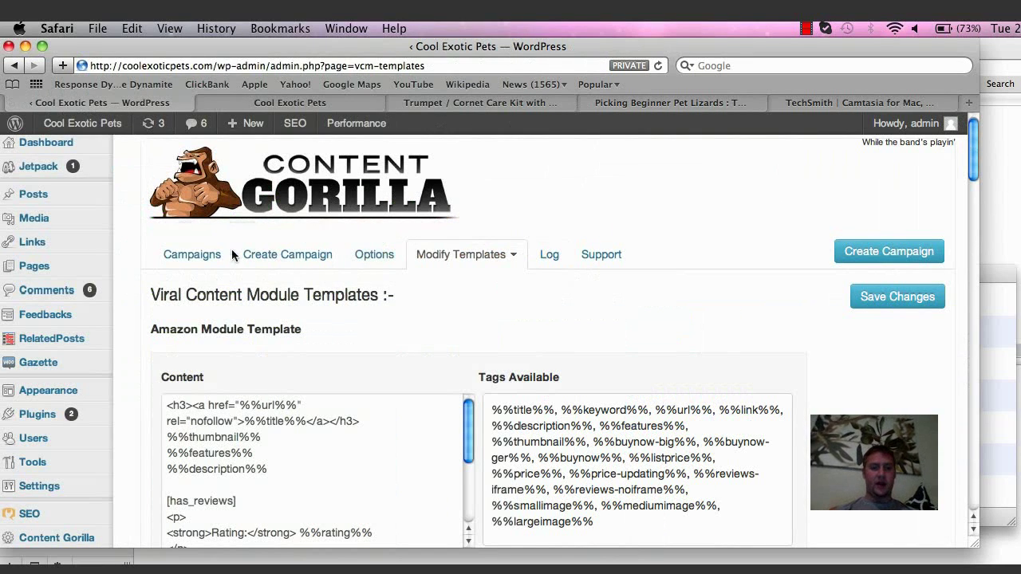